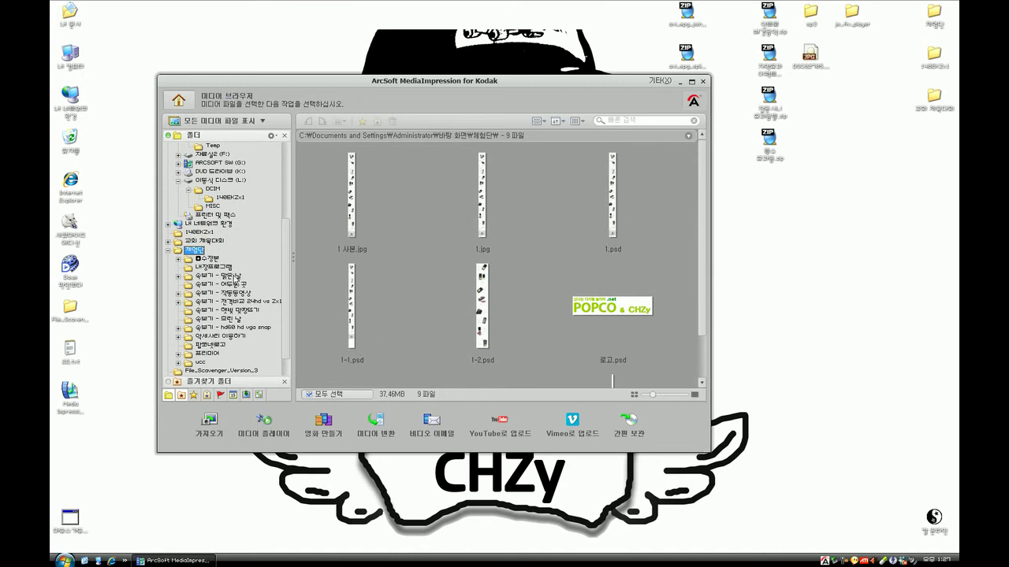
- Open the 속보기 - 맑은 날 folder and play the 장천재 계곡.MOV clip briefly
{"action": "left_click", "coordinate": [236, 277]}
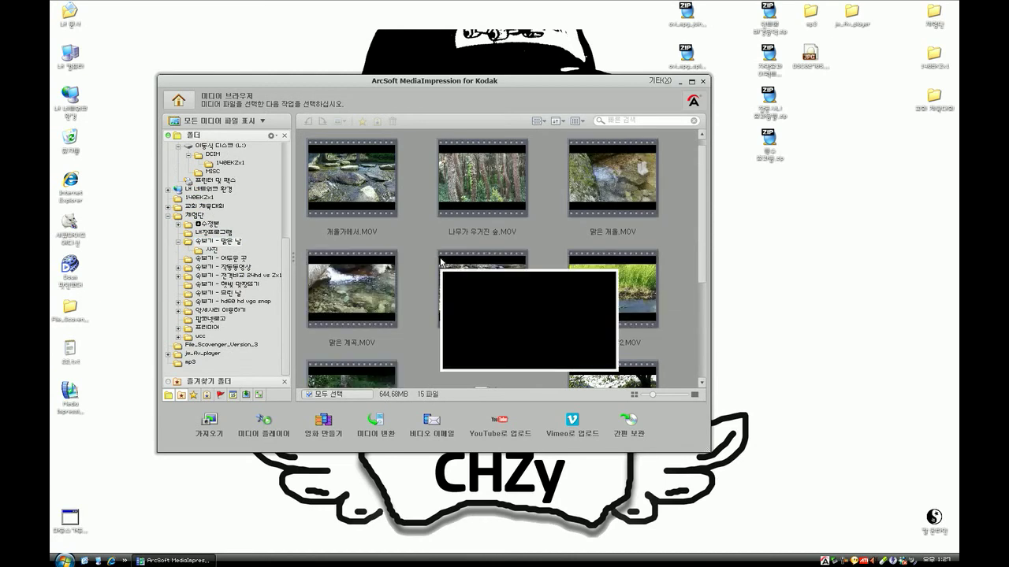
{"action": "scroll", "coordinate": [423, 254], "scroll_direction": "down", "scroll_amount": 3}
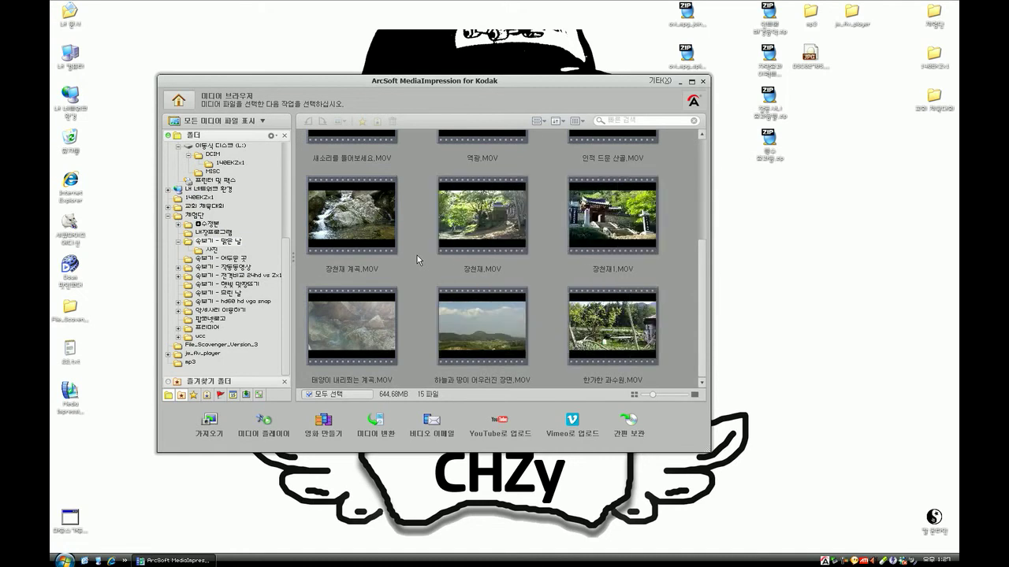
{"action": "double_click", "coordinate": [386, 238]}
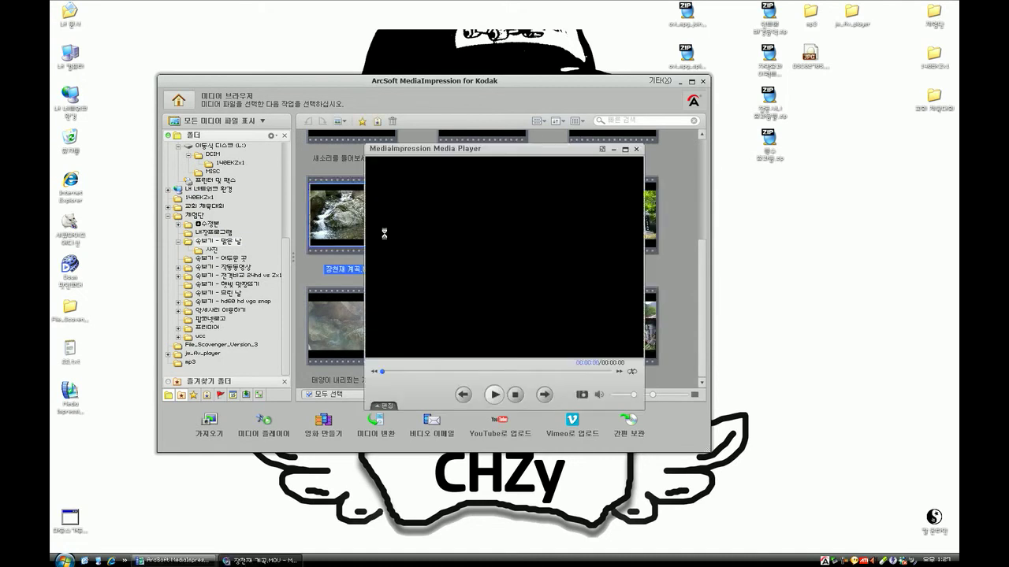
{"action": "left_click", "coordinate": [843, 56]}
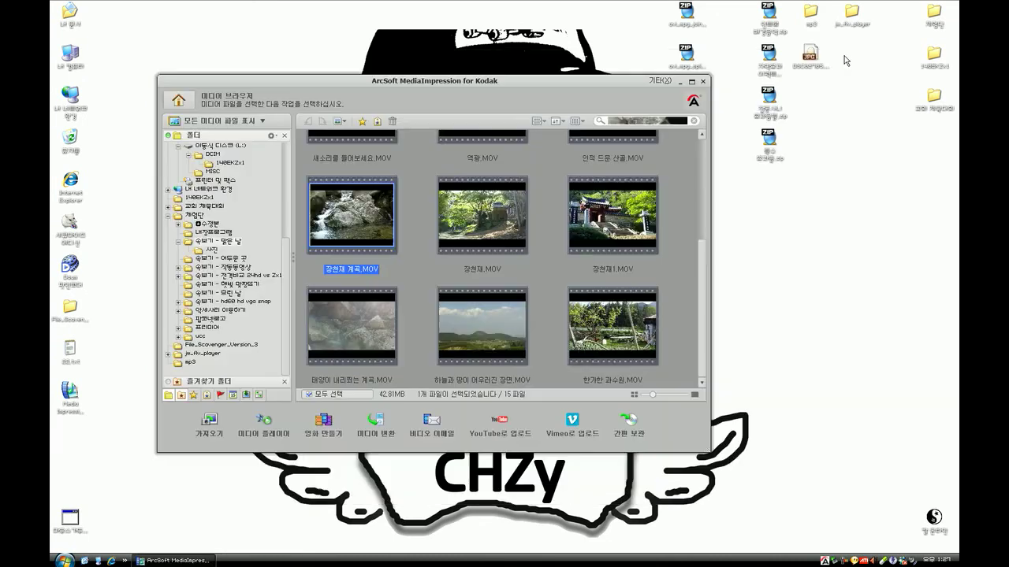
- Start a new movie from the selected clip in a maximized window and add 장천재1.MOV after it
{"action": "left_click", "coordinate": [323, 426]}
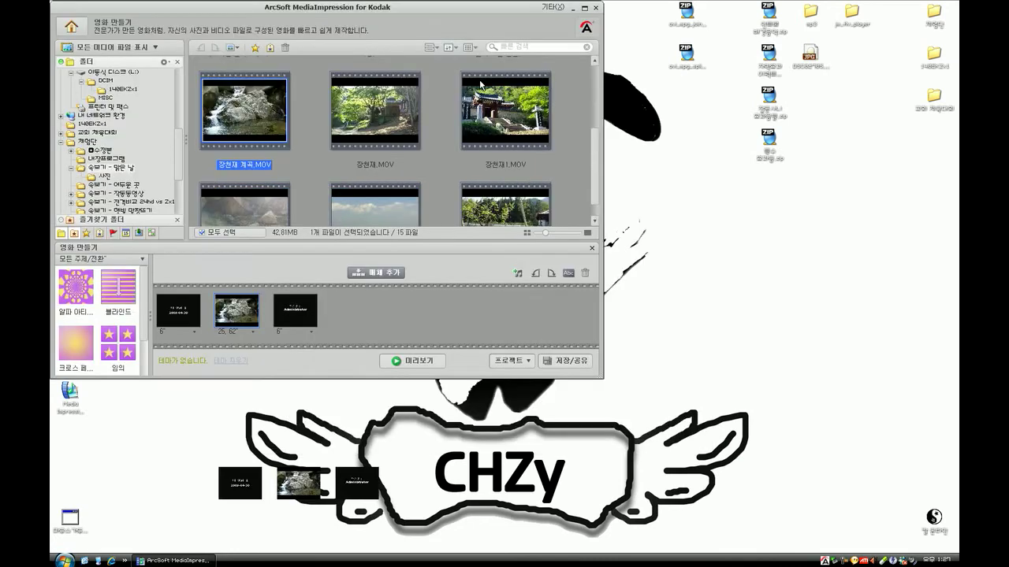
{"action": "double_click", "coordinate": [482, 80]}
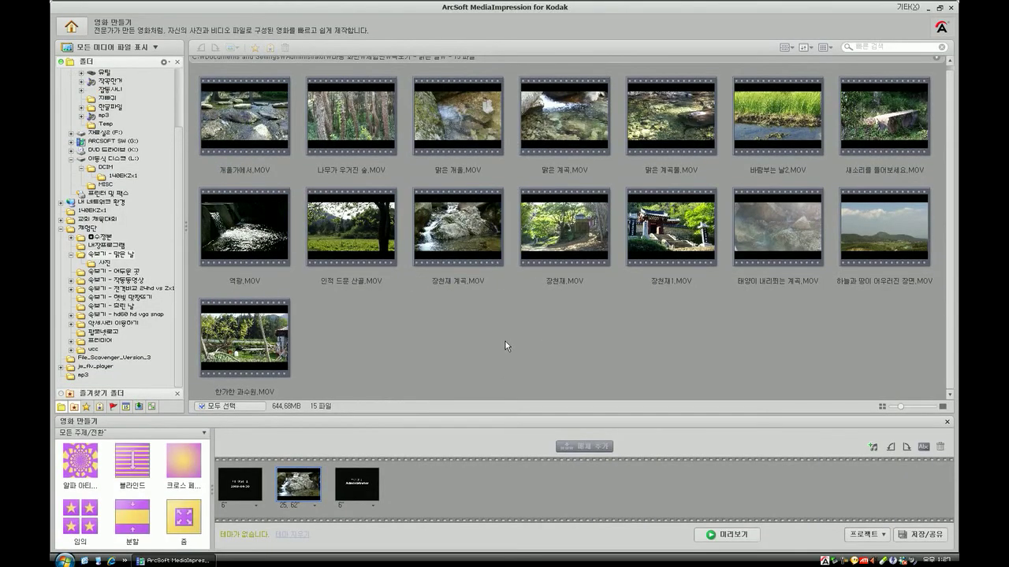
{"action": "left_click", "coordinate": [867, 117]}
{"action": "left_click_drag", "start_coordinate": [693, 241], "coordinate": [325, 494]}
{"action": "left_click", "coordinate": [250, 495]}
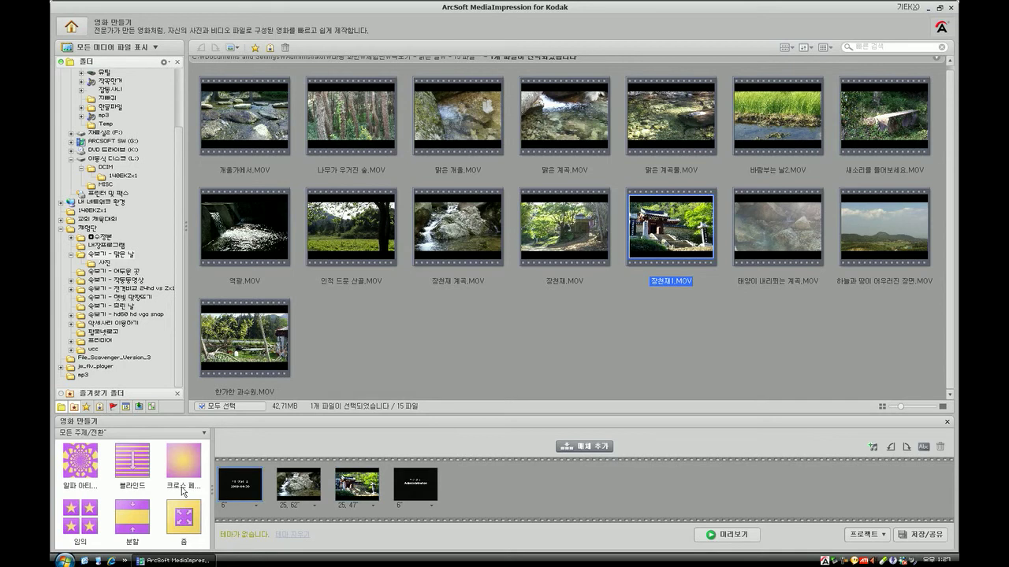
{"action": "left_click", "coordinate": [703, 323]}
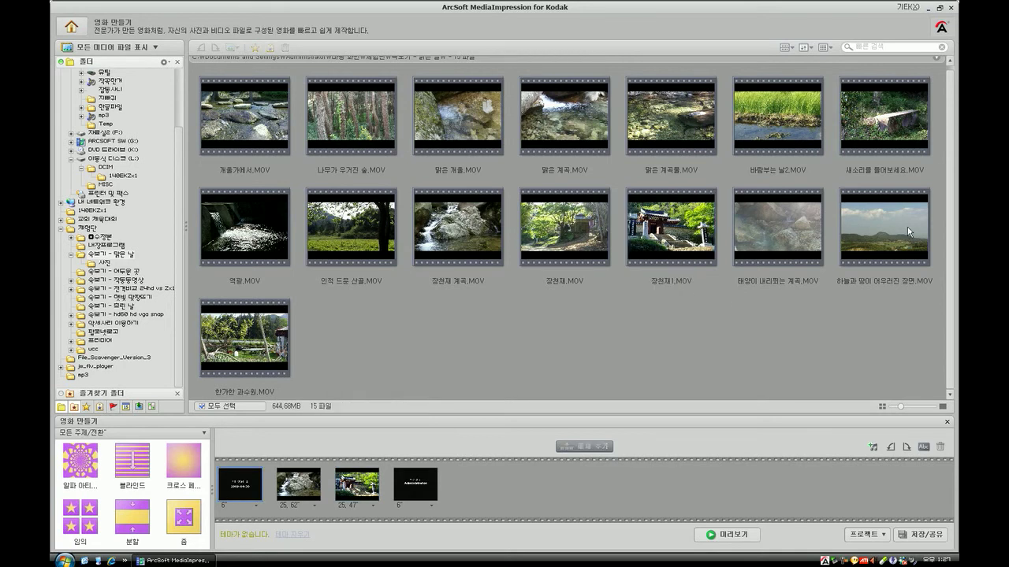
- Add 하늘과 땅이 어우러진 장면.MOV, 인적 드문 산골.MOV and 맑은 계곡.MOV to the movie, in that order, before the closing credits
{"action": "left_click", "coordinate": [907, 227]}
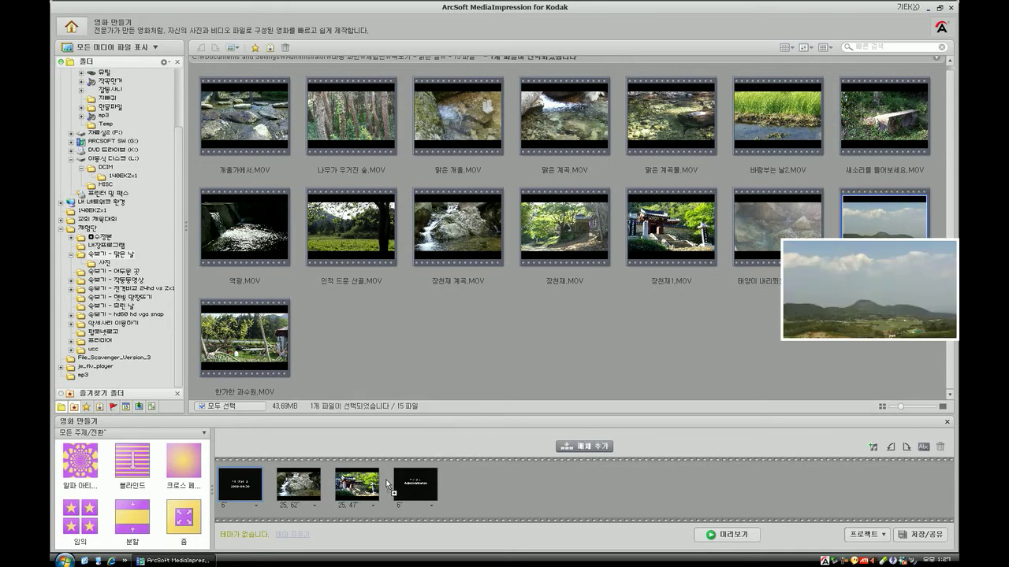
{"action": "left_click_drag", "start_coordinate": [350, 228], "coordinate": [430, 434]}
{"action": "left_click_drag", "start_coordinate": [446, 490], "coordinate": [447, 492]}
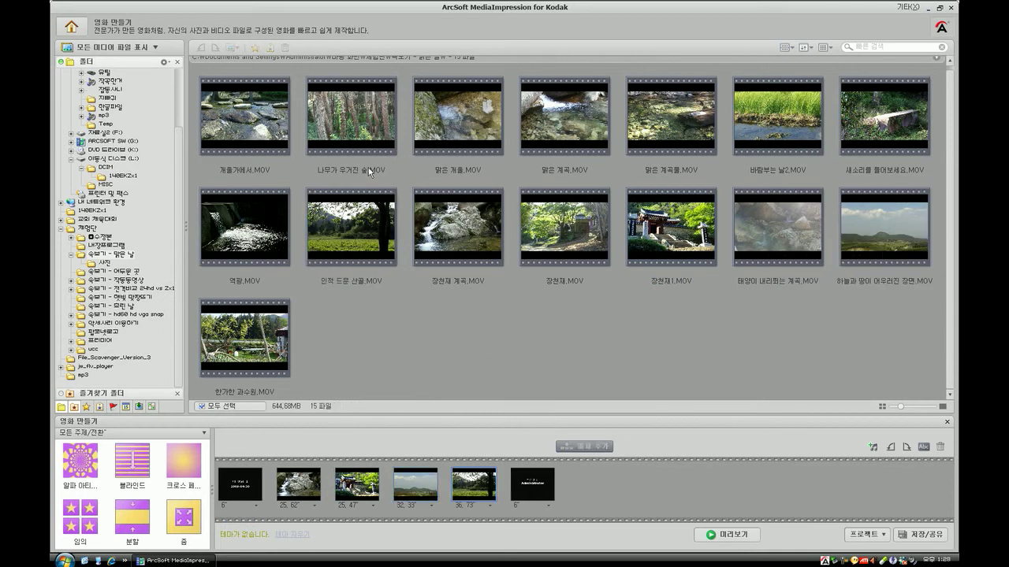
{"action": "left_click", "coordinate": [576, 114]}
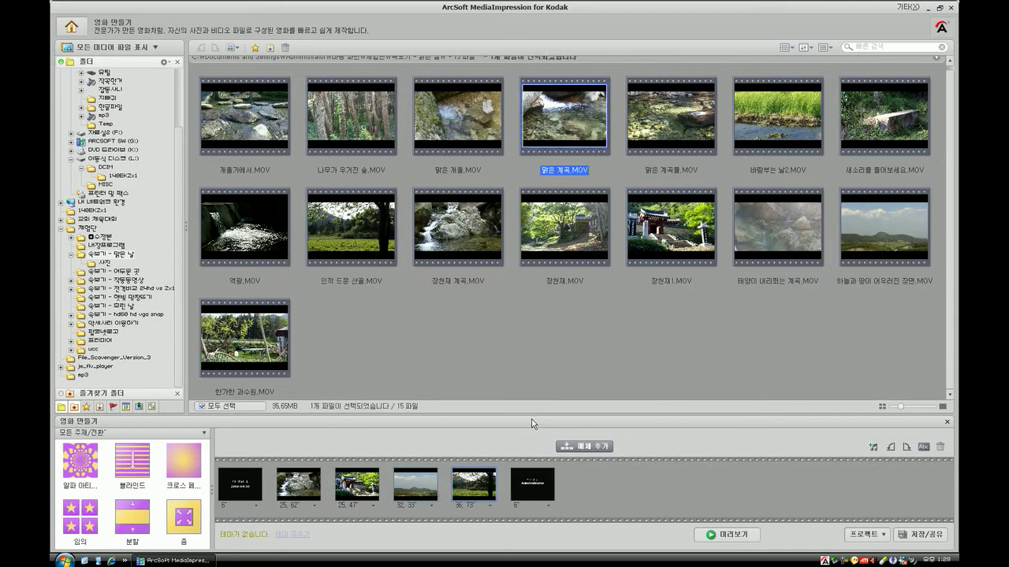
{"action": "left_click_drag", "start_coordinate": [578, 148], "coordinate": [508, 500]}
- Preview the movie's opening title clip and close the preview
{"action": "left_click", "coordinate": [249, 490]}
{"action": "double_click", "coordinate": [249, 490]}
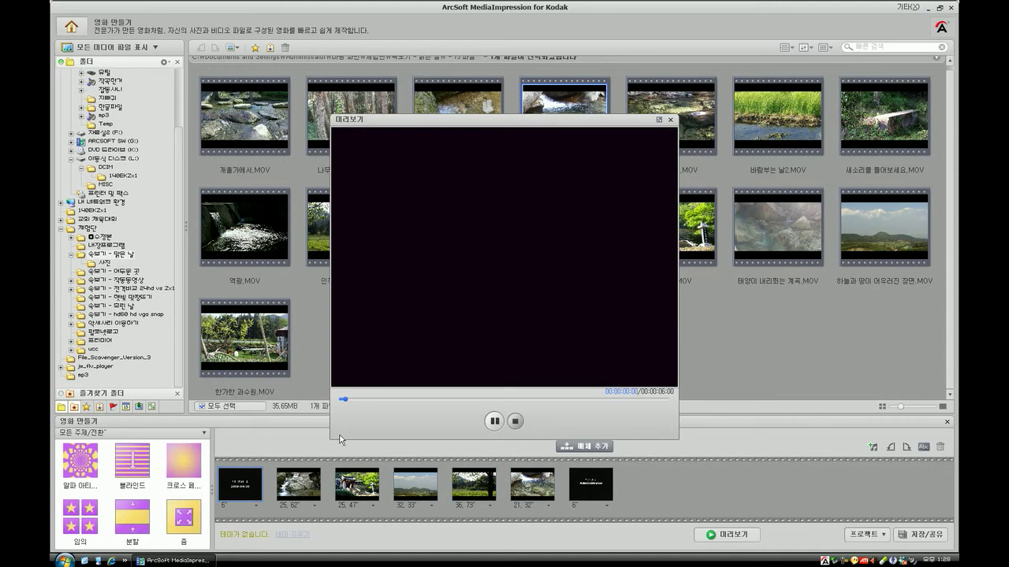
{"action": "left_click", "coordinate": [514, 422]}
{"action": "left_click", "coordinate": [671, 119]}
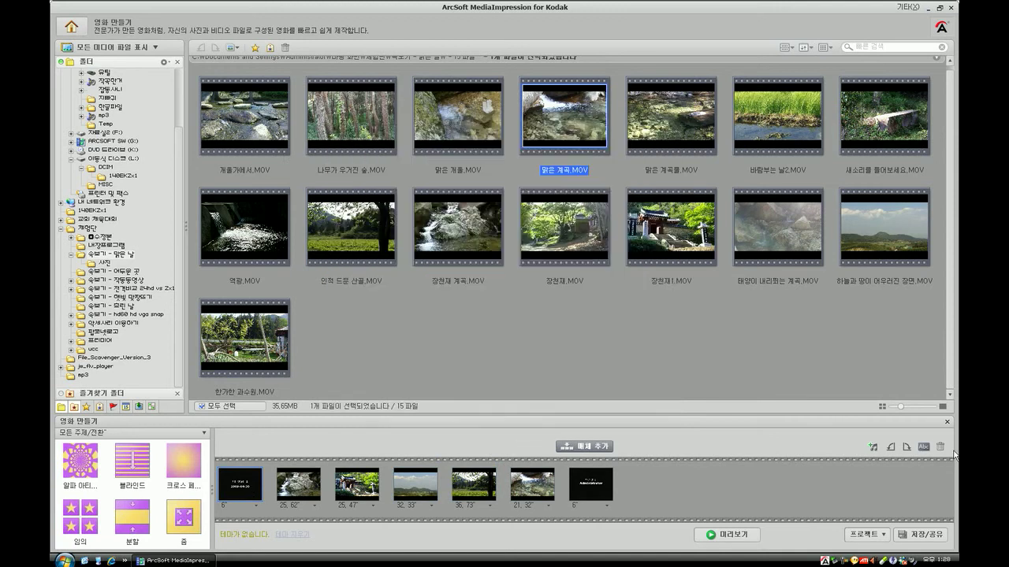
- Set the movie title to 시험영상 and replace the author in the credits with the creator's nickname
{"action": "left_click", "coordinate": [924, 447]}
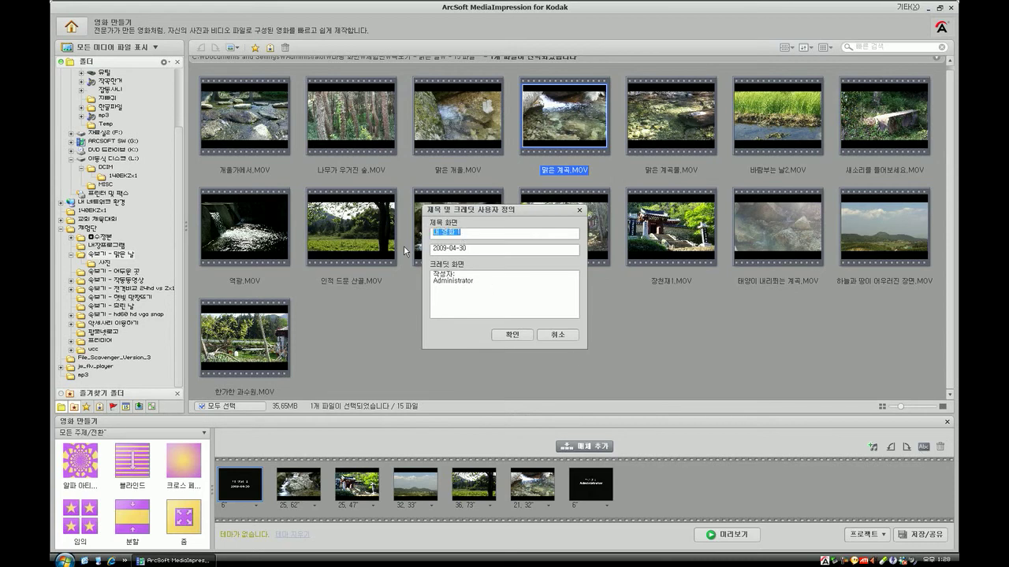
{"action": "type", "text": "네험영사"}
{"action": "left_click_drag", "start_coordinate": [484, 284], "coordinate": [431, 292]}
{"action": "type", "text": "채지"}
{"action": "left_click", "coordinate": [513, 335]}
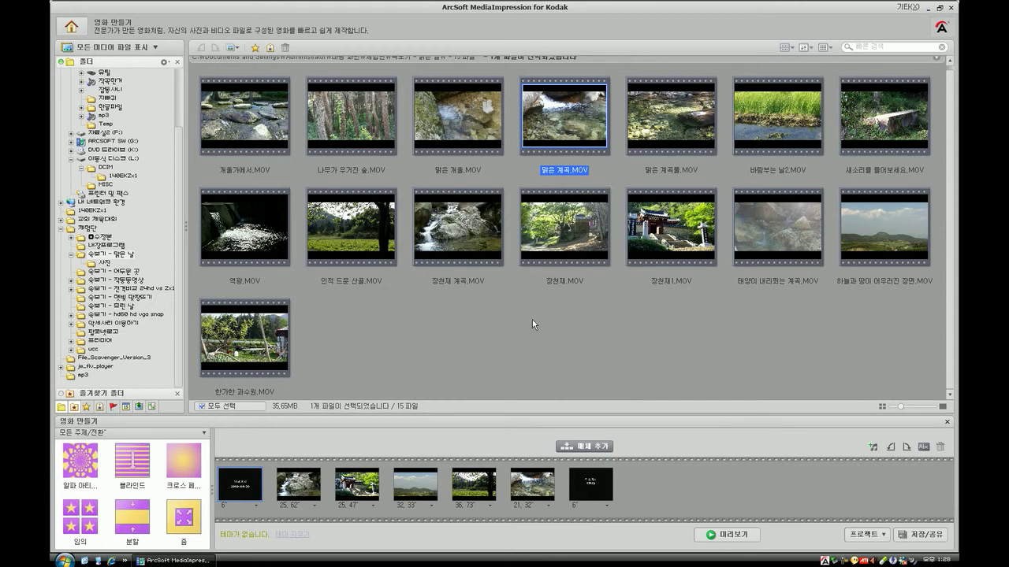
- Preview the closing credits clip and change the label in front of the author's nickname to 멋쟁이 =
{"action": "double_click", "coordinate": [590, 484]}
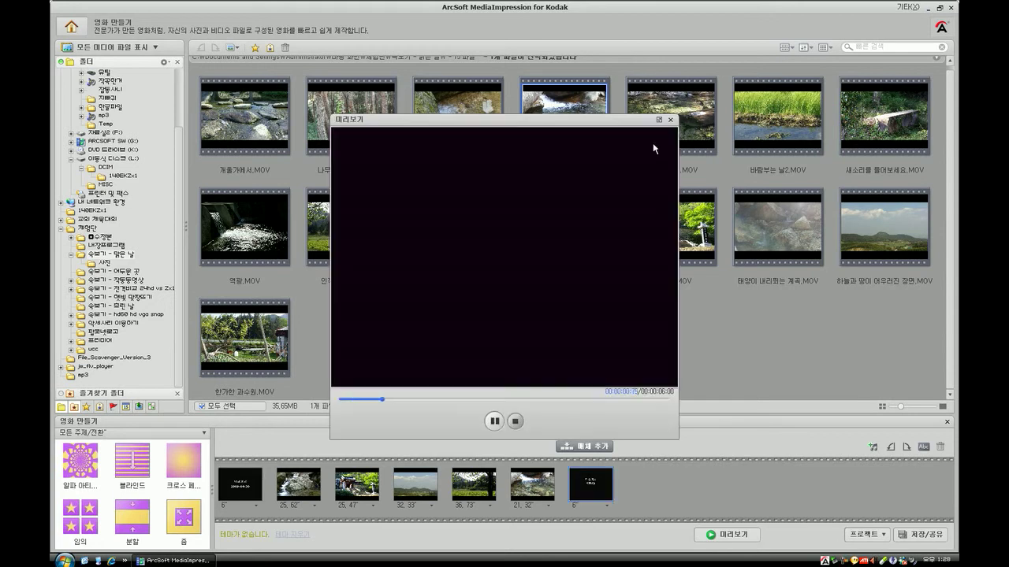
{"action": "left_click", "coordinate": [671, 122]}
{"action": "left_click", "coordinate": [922, 447]}
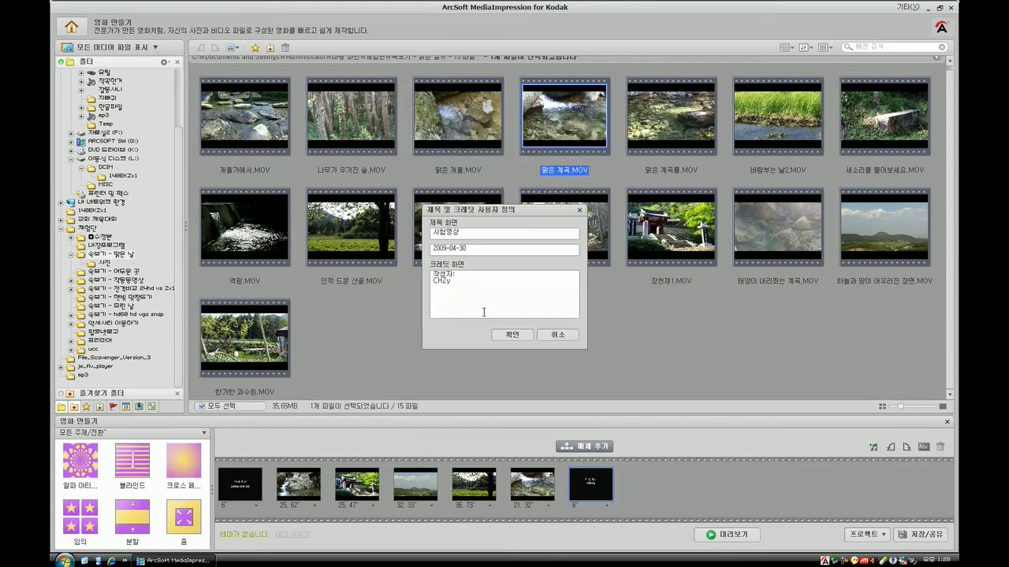
{"action": "double_click", "coordinate": [454, 276]}
{"action": "type", "text": "에진ㅇ"}
{"action": "key", "text": "Delete"}
{"action": "left_click", "coordinate": [514, 334]}
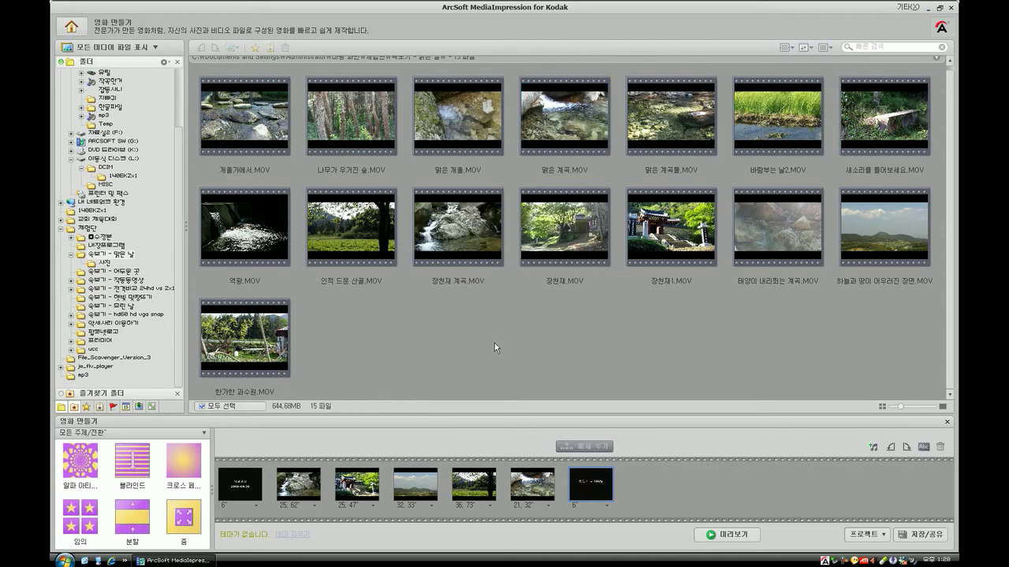
- Try the 블라인드 transition on the movie, and replace it with 크로스 페이드 from the 전환 category
{"action": "left_click", "coordinate": [291, 485]}
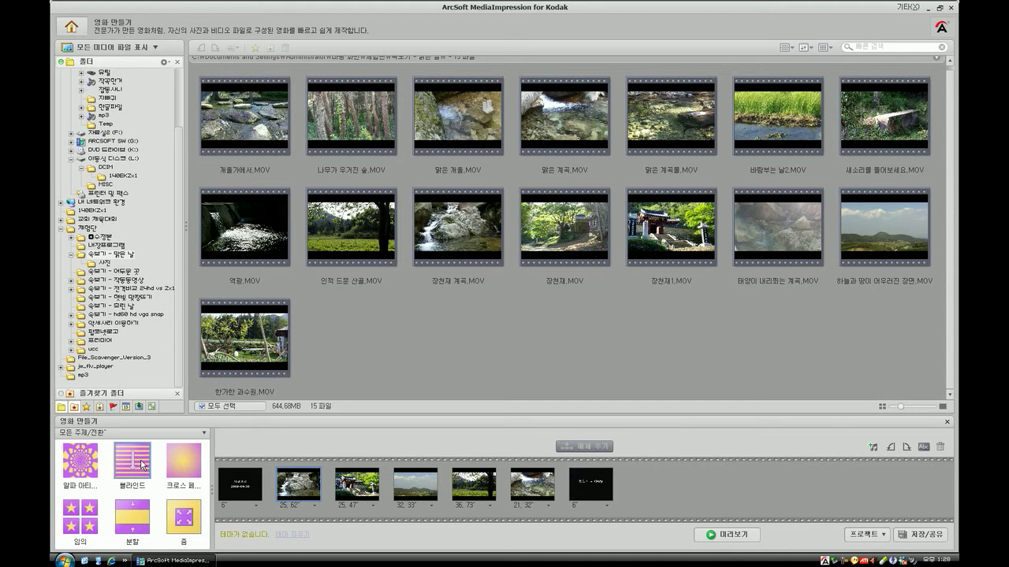
{"action": "double_click", "coordinate": [141, 466]}
{"action": "left_click", "coordinate": [202, 433]}
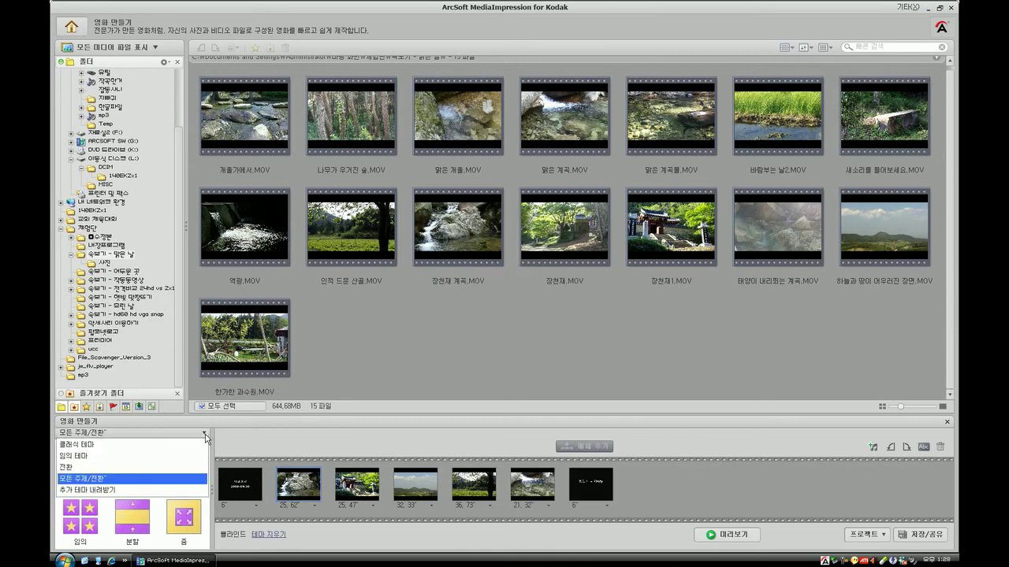
{"action": "left_click", "coordinate": [189, 467]}
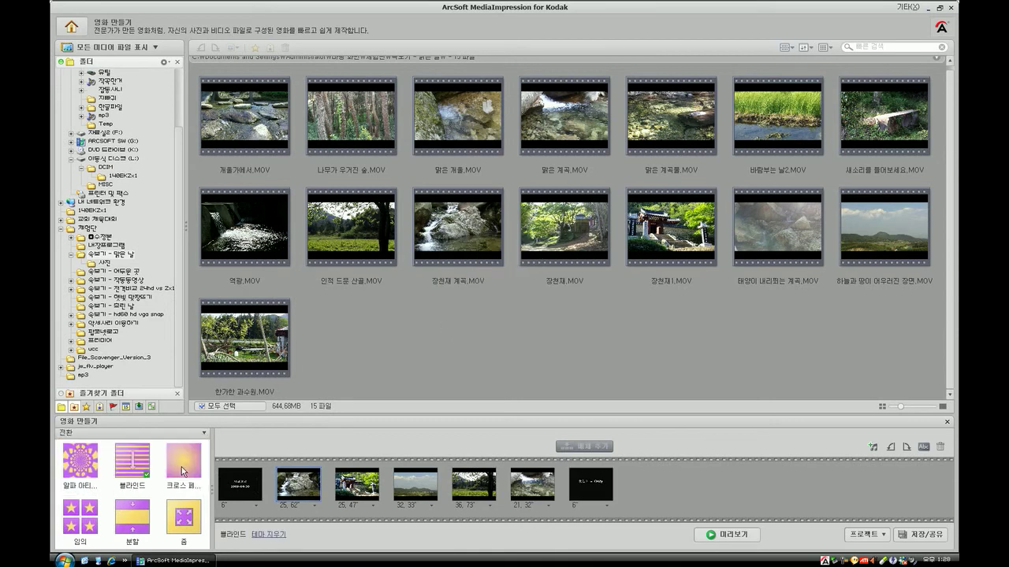
{"action": "left_click", "coordinate": [180, 468]}
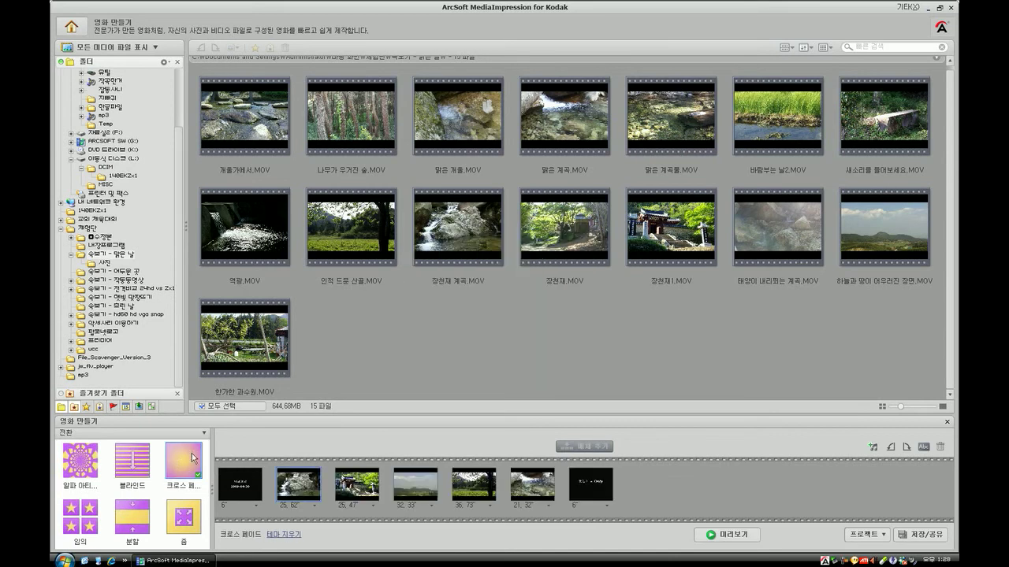
- Preview the whole movie at 저화질 video quality and close the preview
{"action": "left_click", "coordinate": [725, 535]}
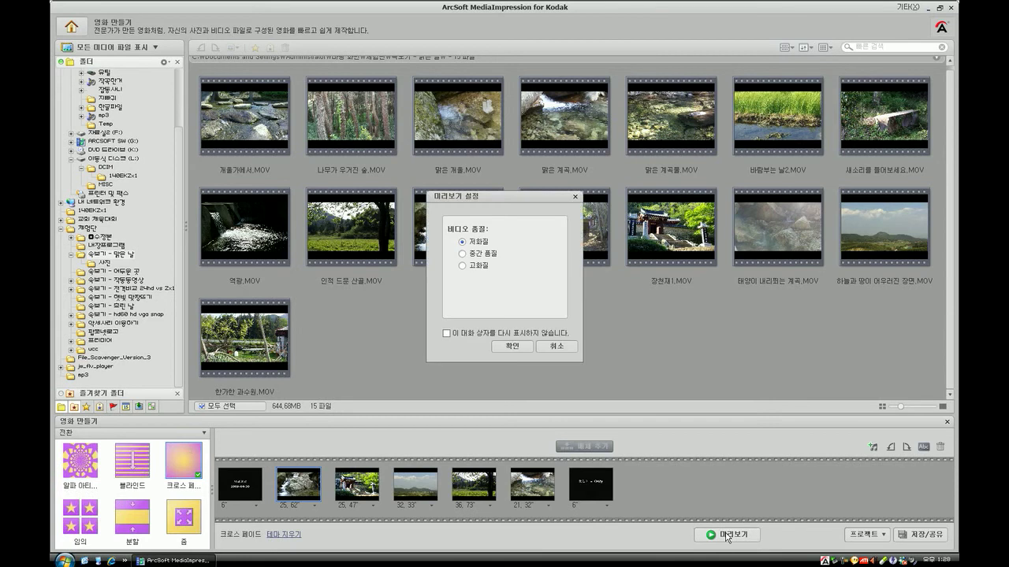
{"action": "left_click", "coordinate": [515, 348]}
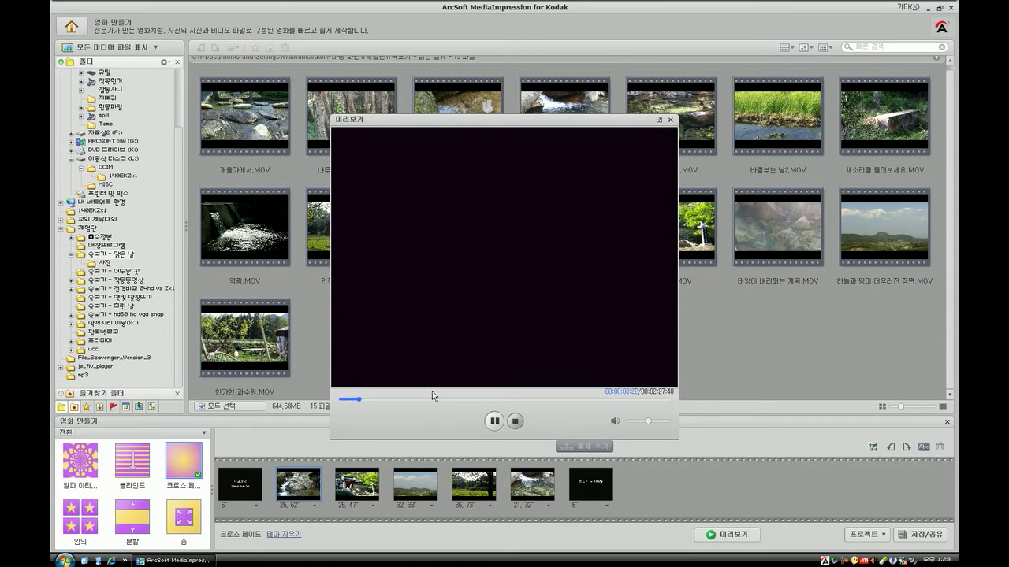
{"action": "left_click", "coordinate": [517, 424]}
{"action": "left_click", "coordinate": [672, 121]}
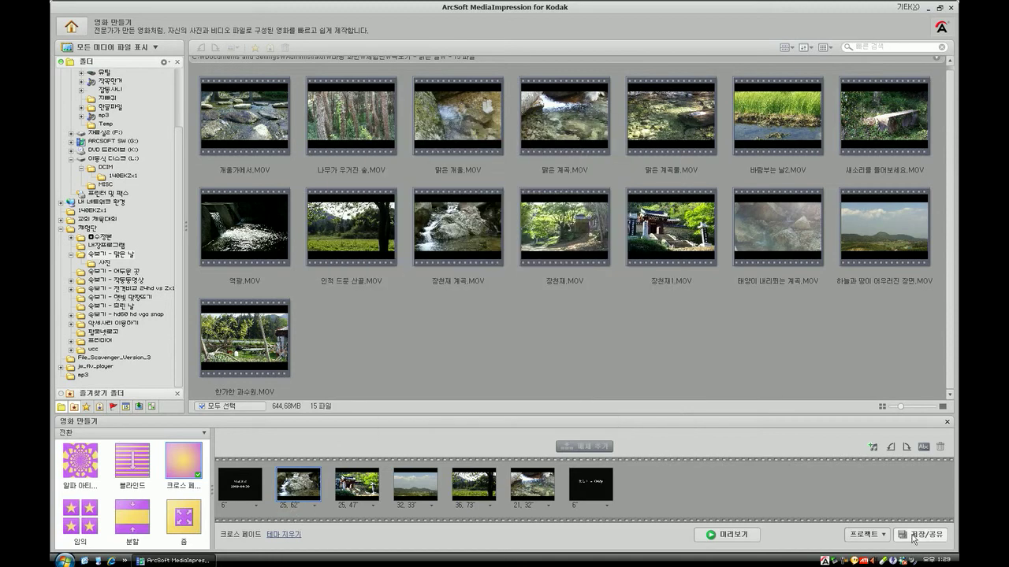
{"action": "left_click", "coordinate": [924, 446]}
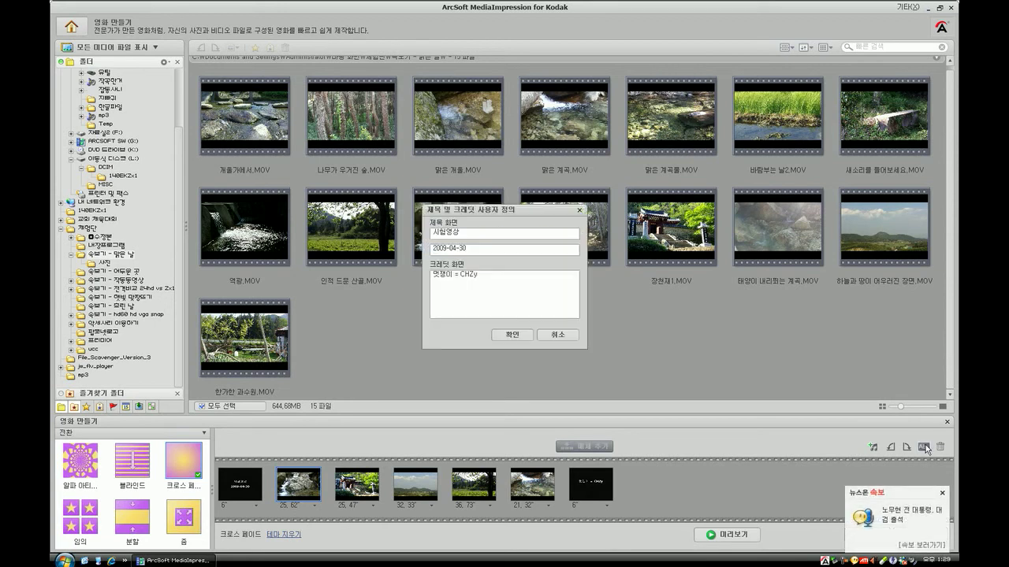
{"action": "left_click", "coordinate": [941, 494]}
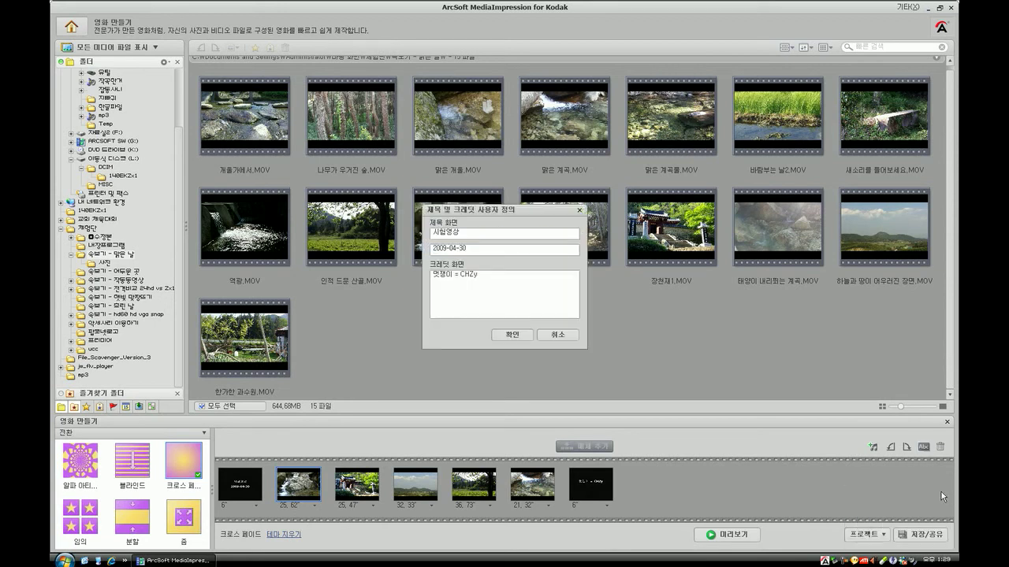
{"action": "left_click", "coordinate": [557, 334]}
- Listen to 06. Ne-Yo - Mad.mp3 from the desktop's mp3 folder and add it as the movie's background music
{"action": "left_click", "coordinate": [874, 448]}
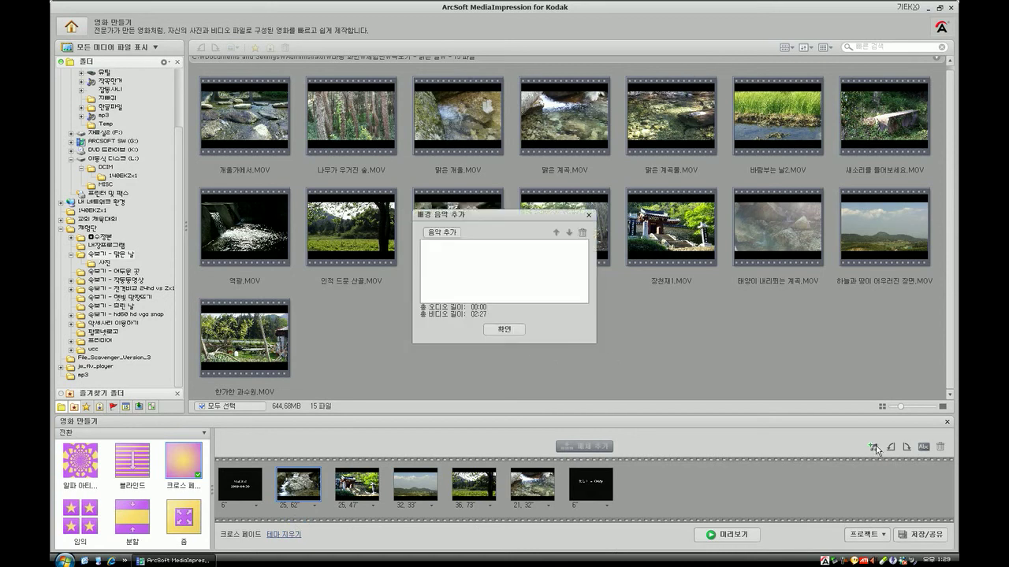
{"action": "left_click", "coordinate": [450, 233]}
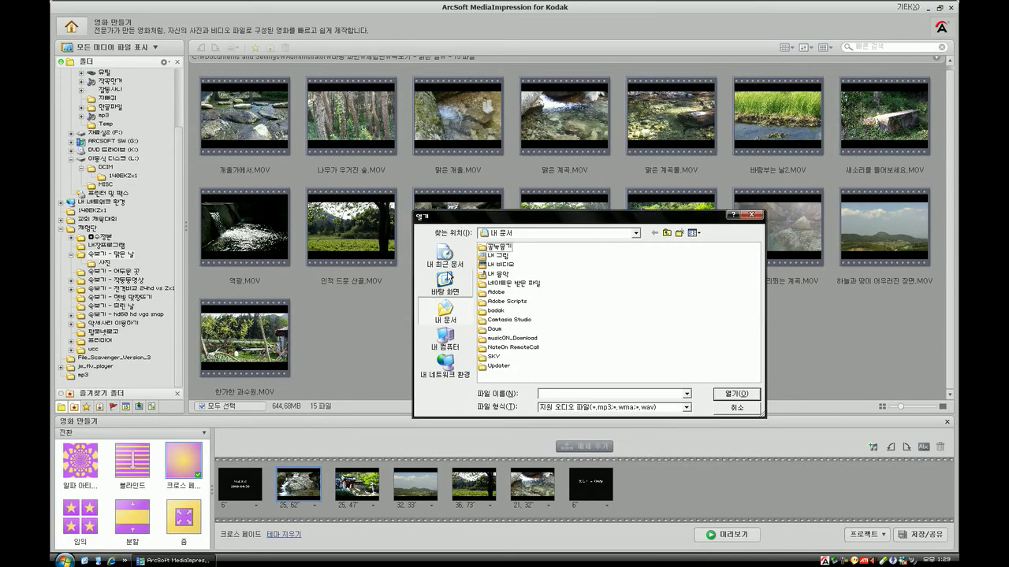
{"action": "double_click", "coordinate": [492, 320]}
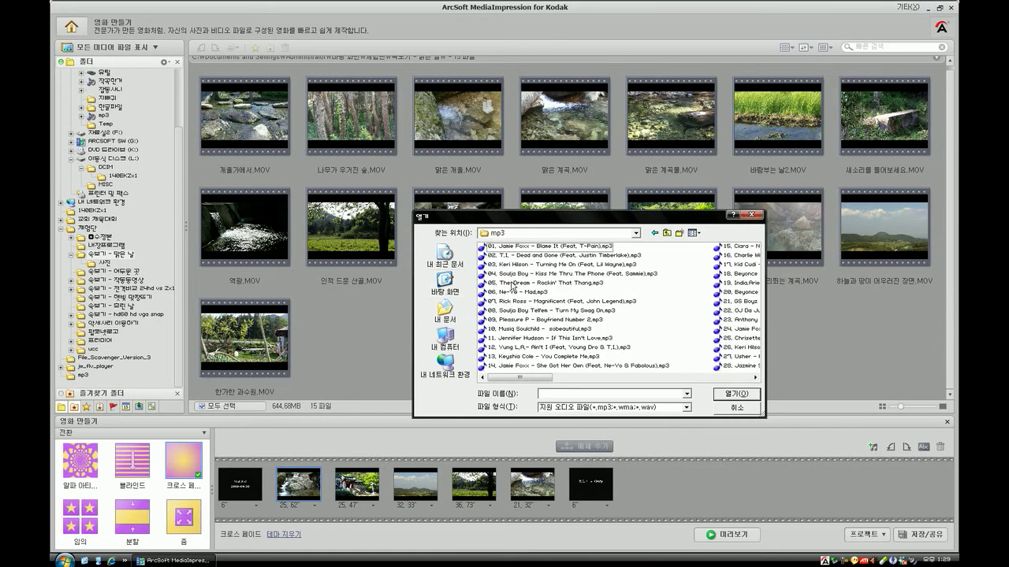
{"action": "left_click", "coordinate": [514, 292]}
{"action": "right_click", "coordinate": [514, 292]}
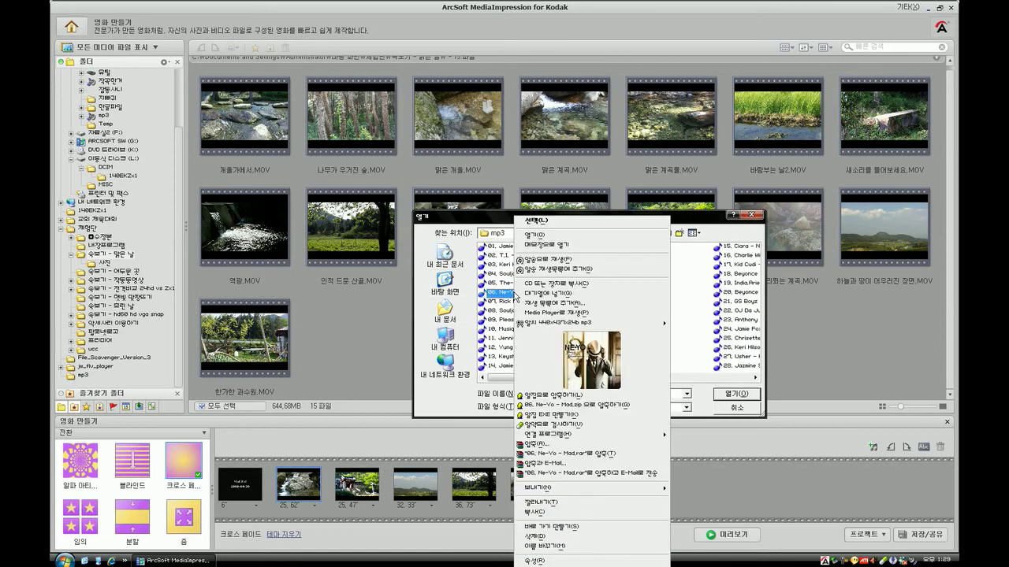
{"action": "left_click", "coordinate": [542, 265]}
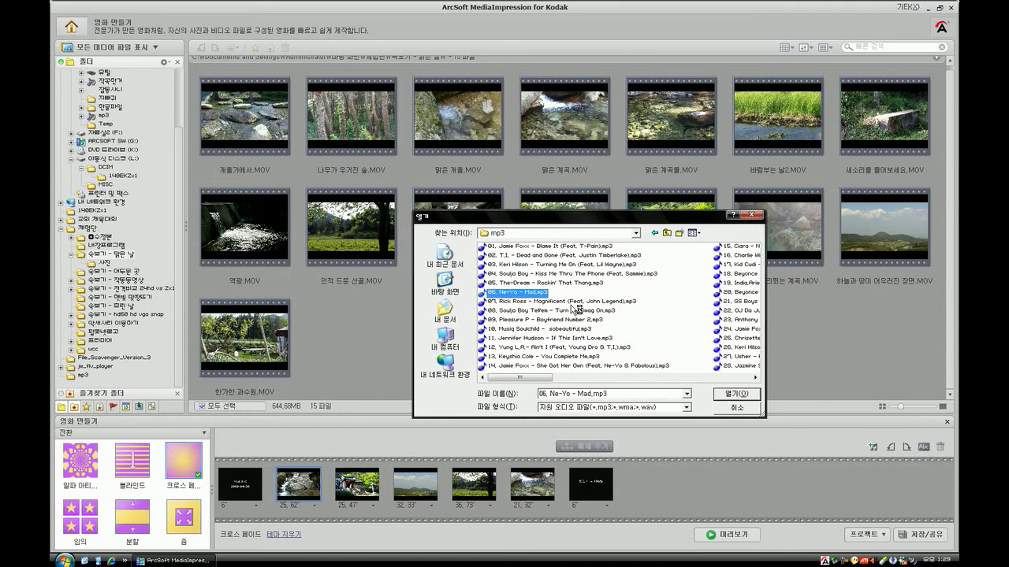
{"action": "left_click", "coordinate": [668, 233]}
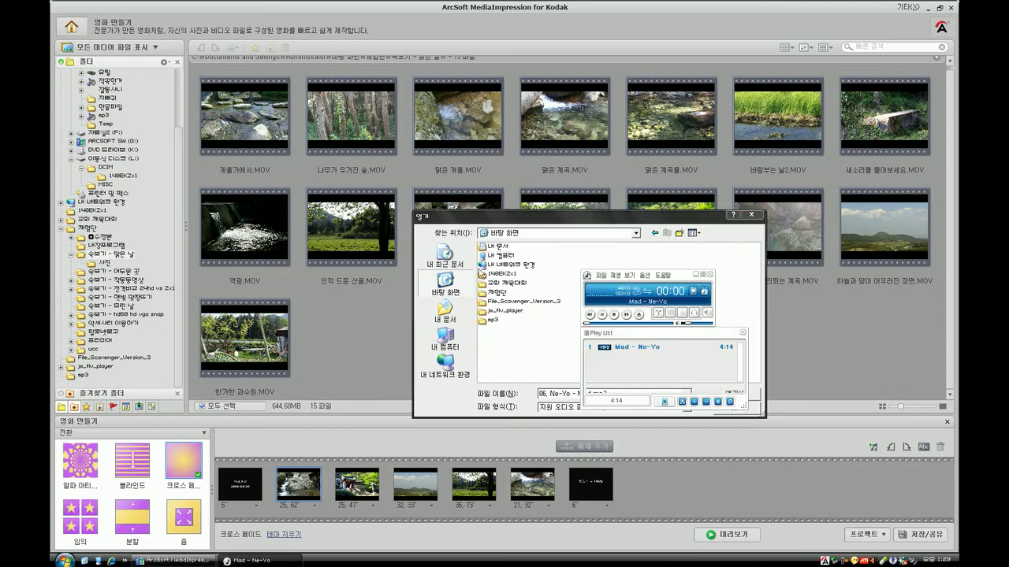
{"action": "left_click", "coordinate": [654, 234]}
{"action": "key", "text": "Return"}
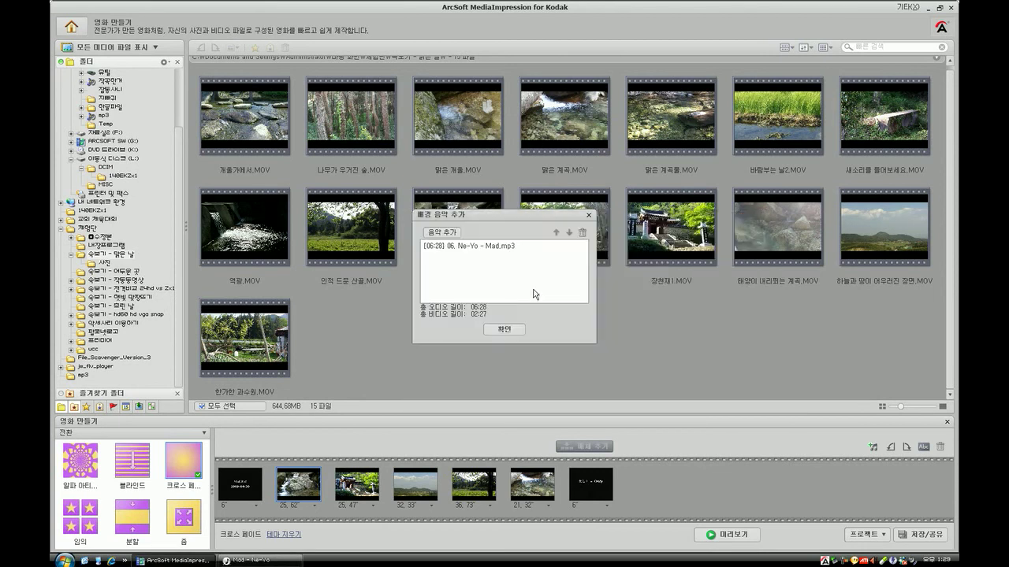
{"action": "left_click", "coordinate": [503, 329]}
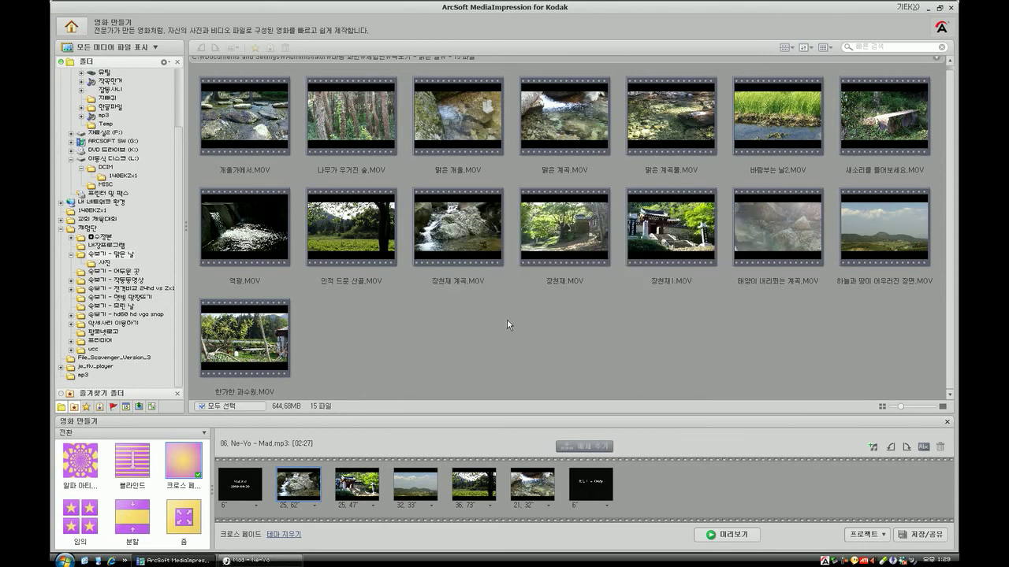
{"action": "left_click", "coordinate": [888, 538]}
{"action": "left_click", "coordinate": [930, 543]}
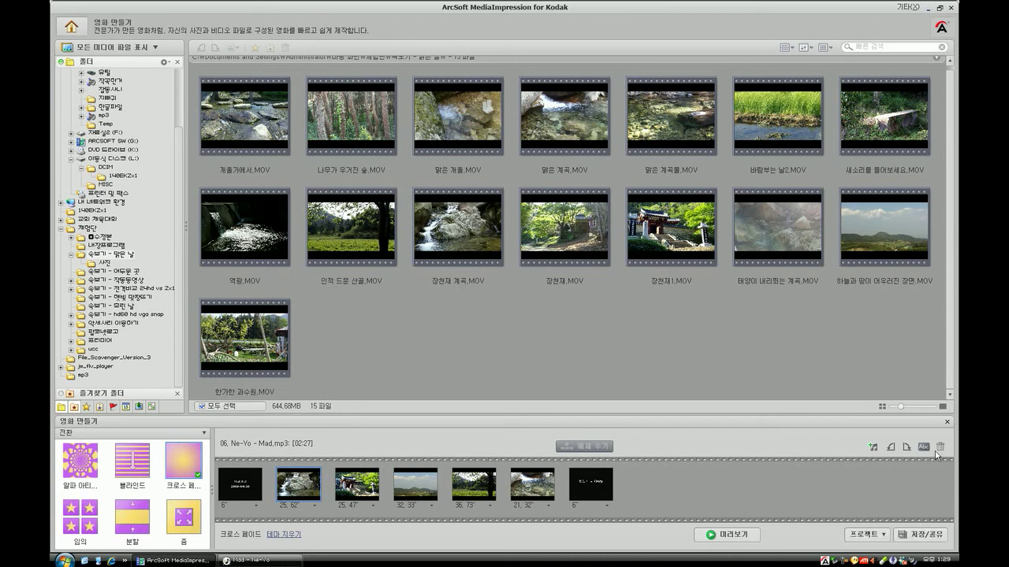
{"action": "left_click", "coordinate": [521, 493]}
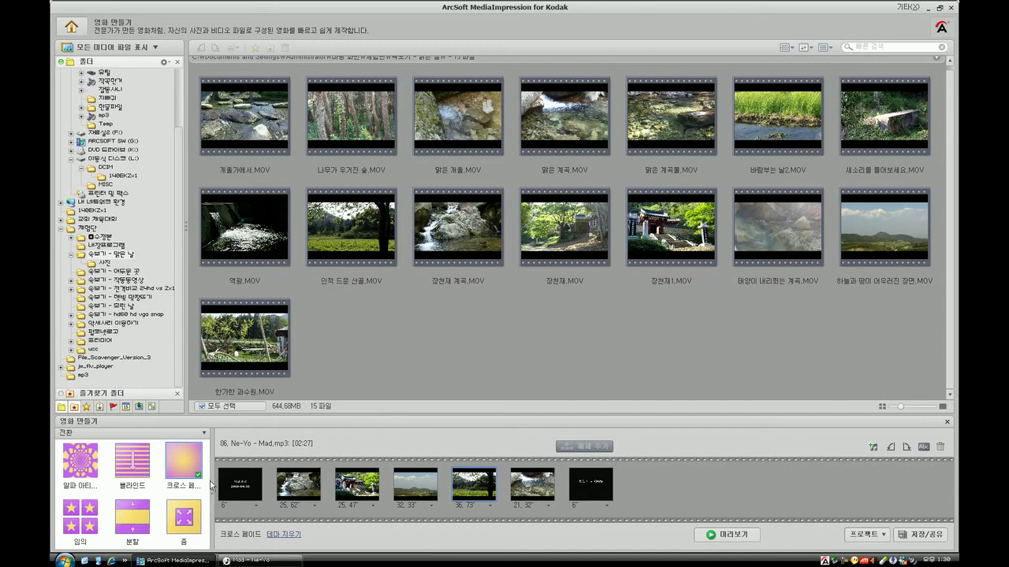
- Try the 줌 transition on the movie, and replace it with 임의 from the 전환 category
{"action": "left_click", "coordinate": [180, 520]}
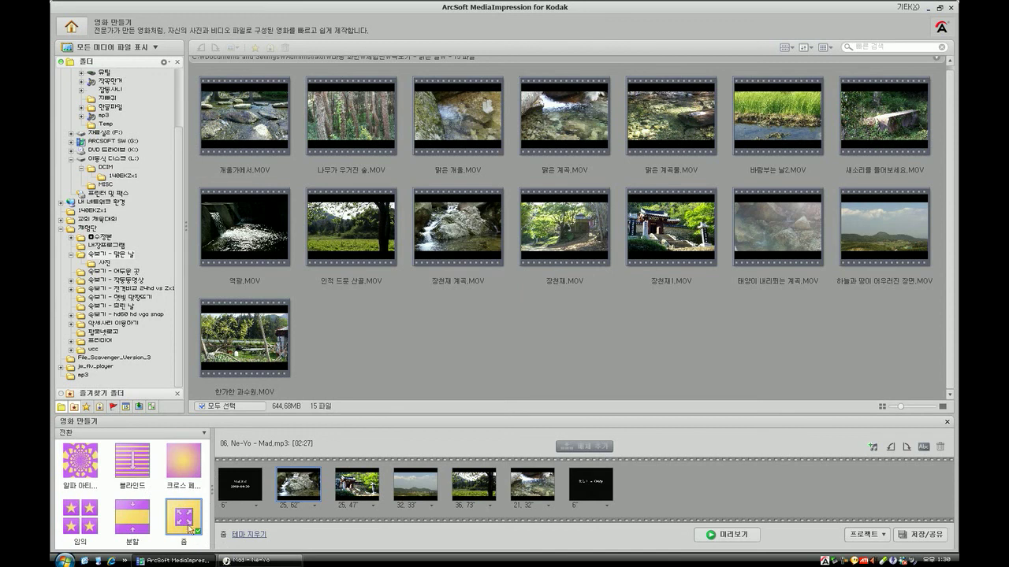
{"action": "left_click", "coordinate": [125, 433]}
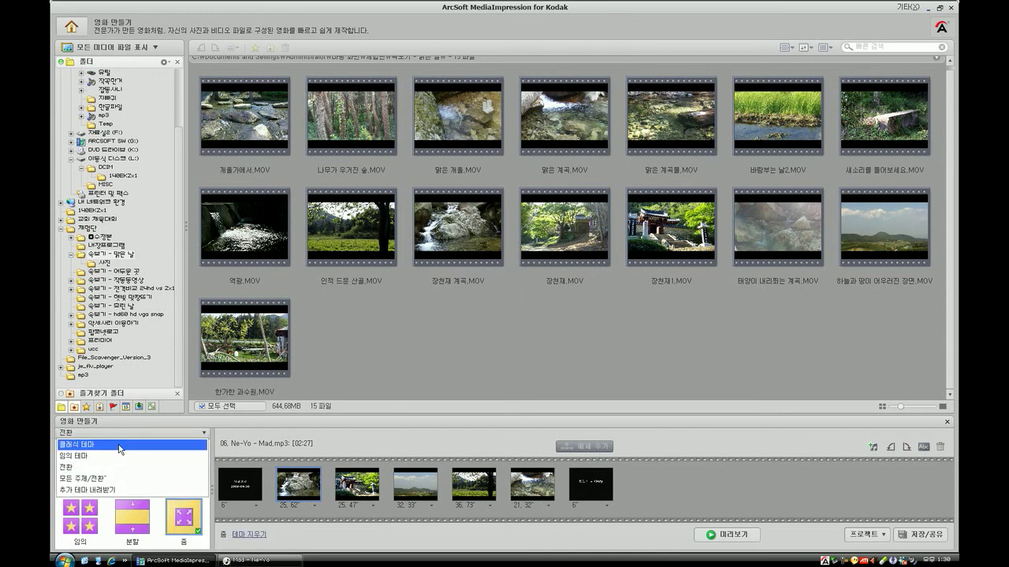
{"action": "left_click", "coordinate": [118, 446]}
{"action": "left_click", "coordinate": [118, 435]}
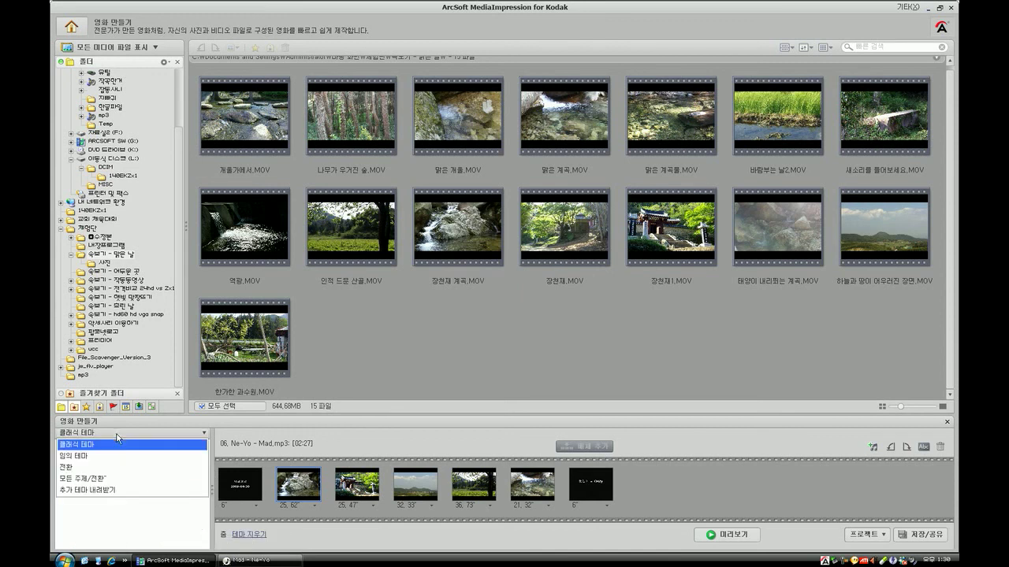
{"action": "left_click", "coordinate": [117, 455]}
{"action": "left_click", "coordinate": [118, 436]}
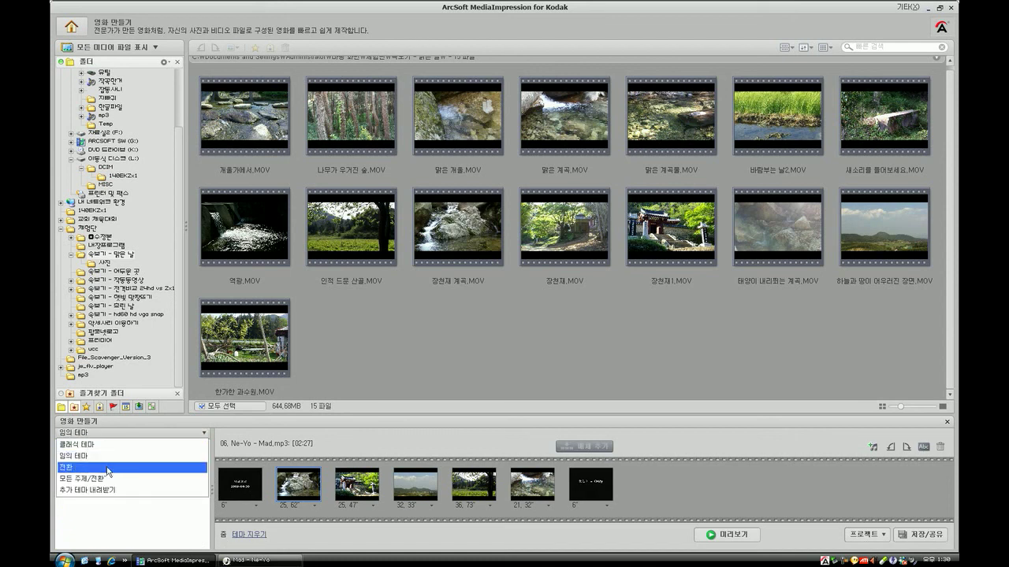
{"action": "left_click", "coordinate": [107, 466]}
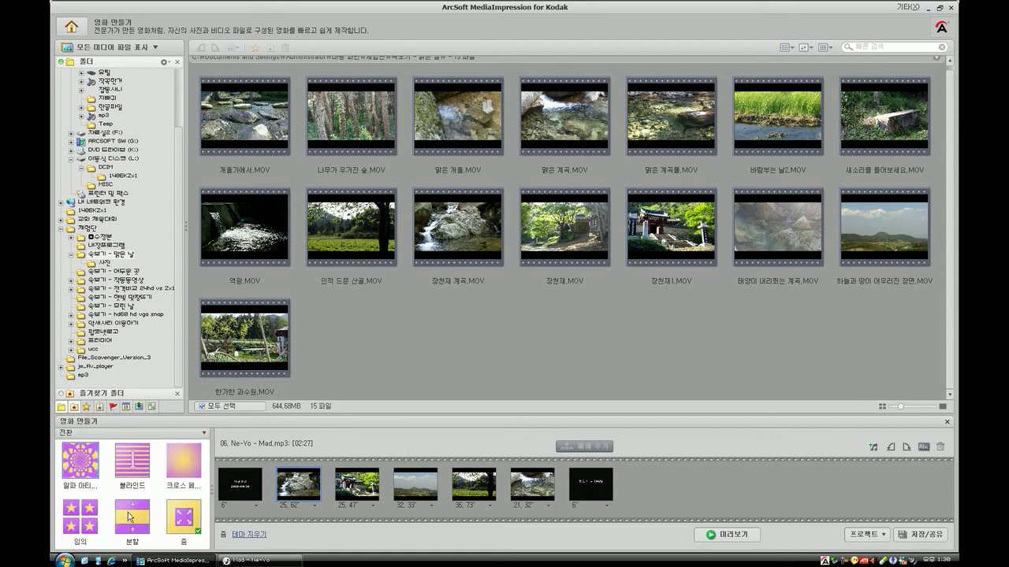
{"action": "left_click", "coordinate": [81, 513]}
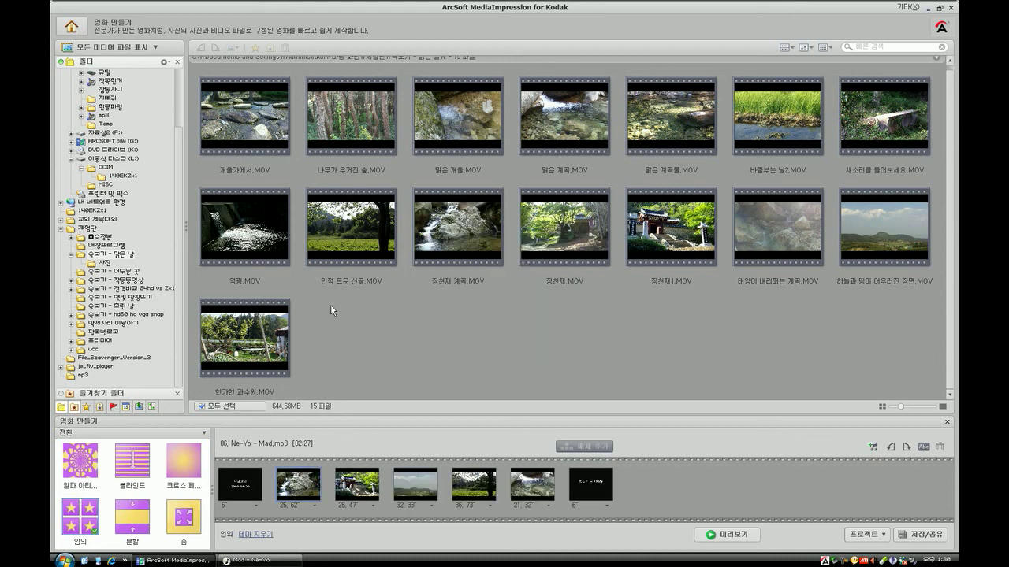
- Preview the movie with the 임의 transition, closing the separate music player during playback, and close the preview
{"action": "left_click", "coordinate": [742, 541]}
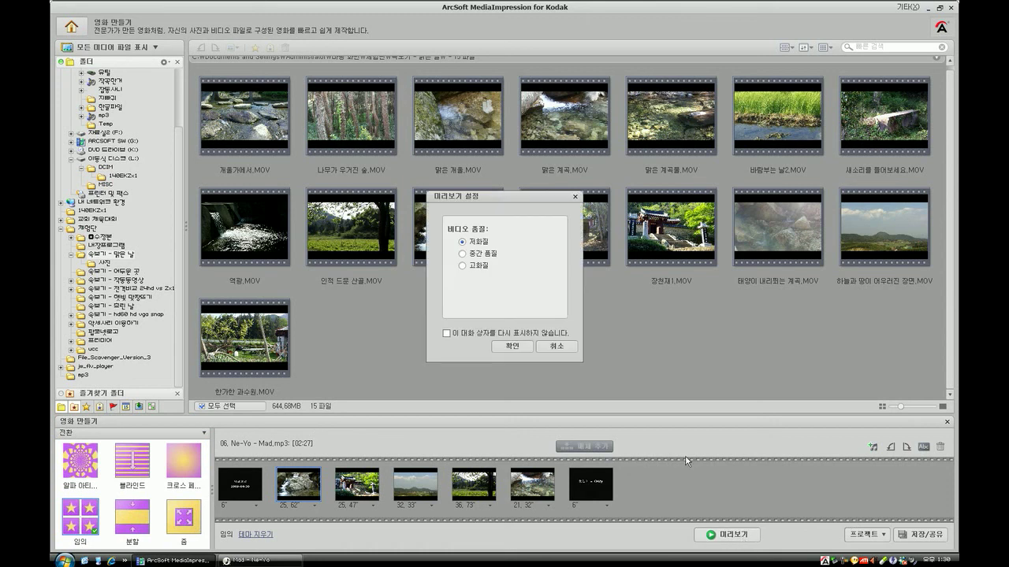
{"action": "left_click", "coordinate": [570, 349]}
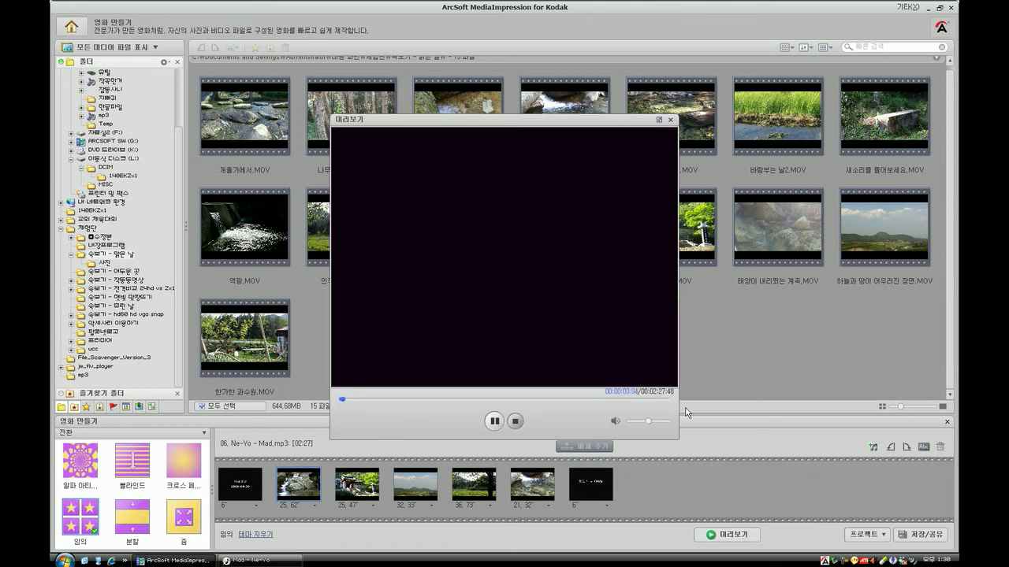
{"action": "right_click", "coordinate": [260, 561]}
{"action": "left_click", "coordinate": [331, 549]}
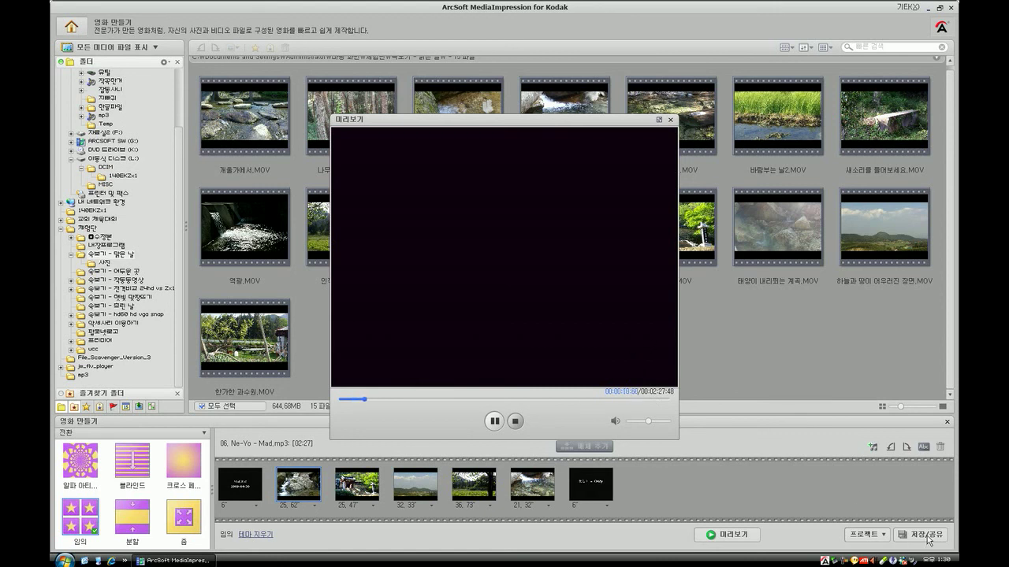
{"action": "left_click", "coordinate": [670, 120]}
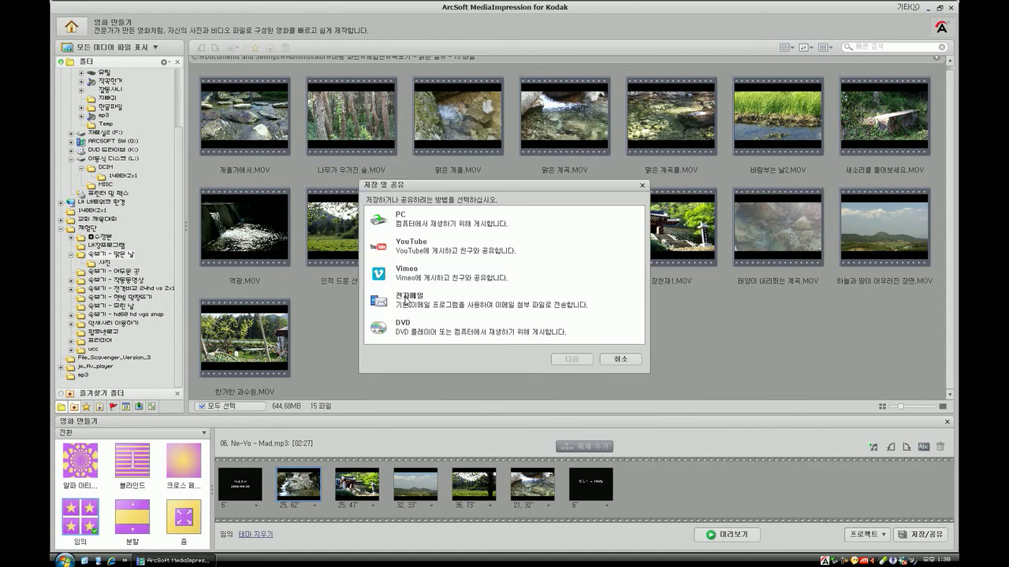
- Start saving and sharing the finished movie with YouTube as the destination
{"action": "double_click", "coordinate": [414, 249]}
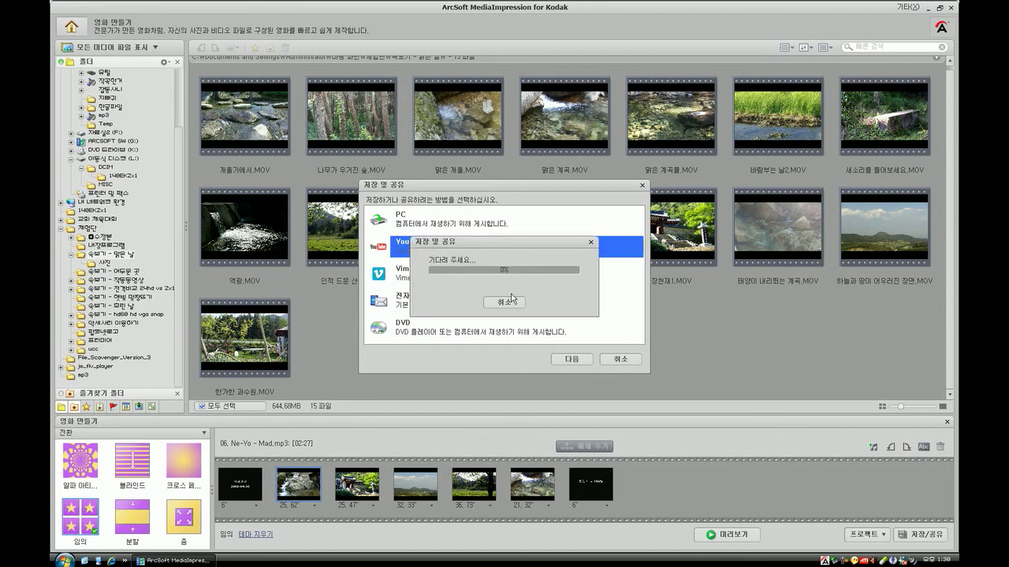